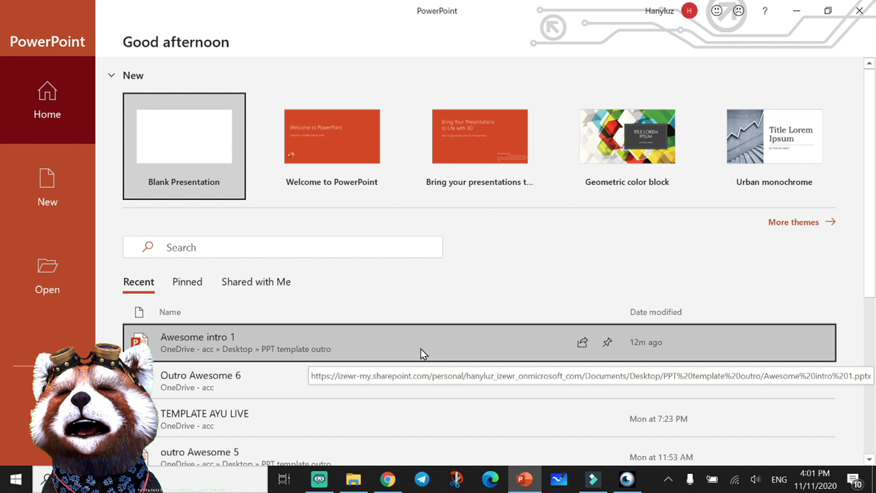
- Open 'Awesome intro 1' from the Recent list, showing its blue sky intro slide
{"action": "left_click", "coordinate": [421, 349]}
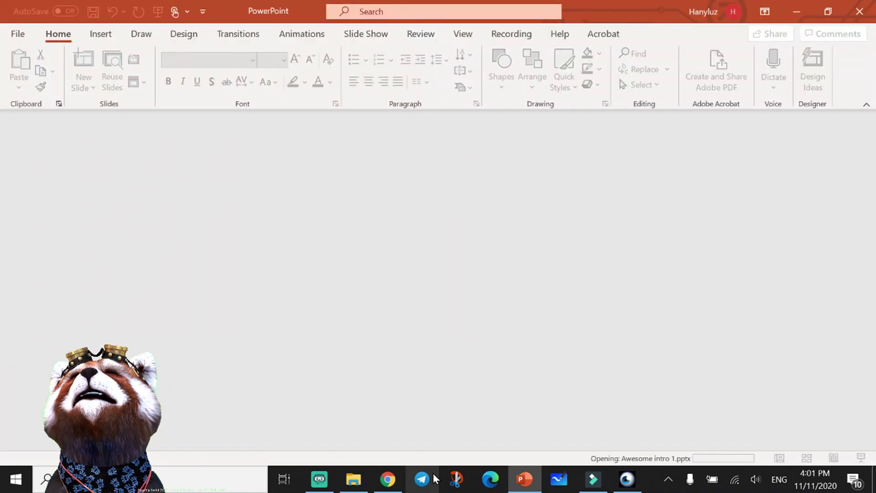
{"action": "mouse_move", "coordinate": [388, 479]}
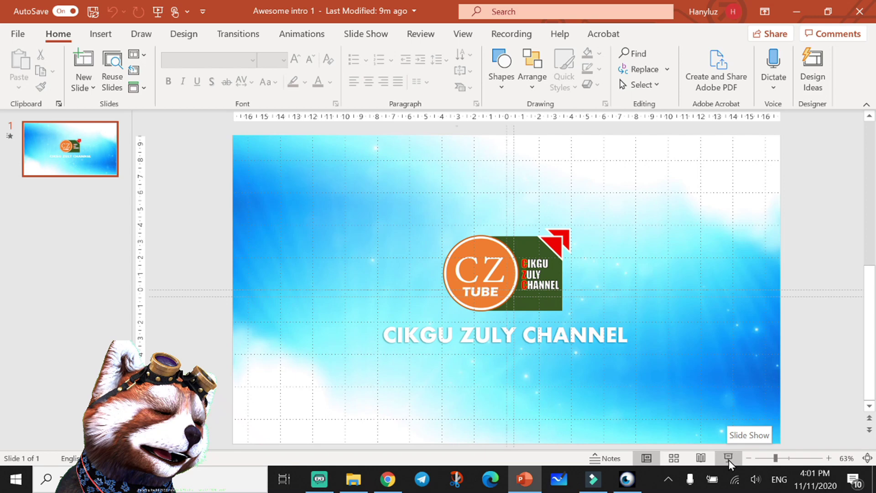
{"action": "left_click", "coordinate": [728, 459]}
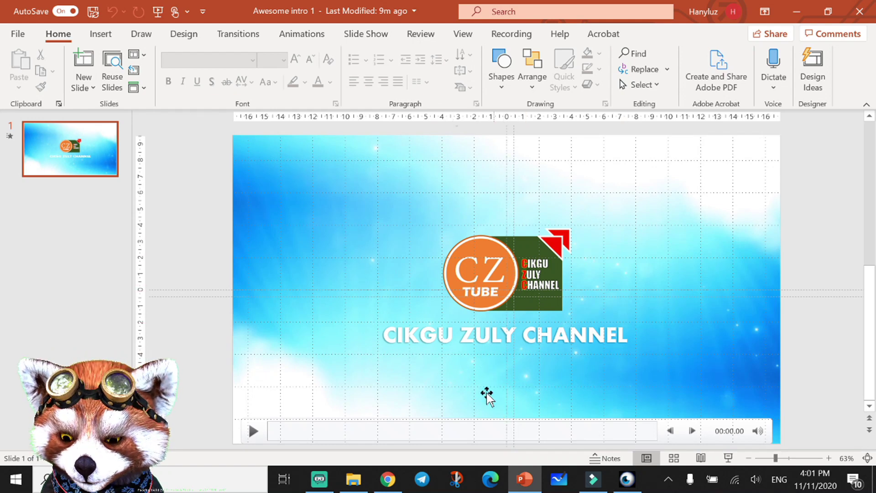
- Begin replacing the CZ TUBE logo with a picture from the OneDrive Desktop folder
{"action": "left_click", "coordinate": [500, 279]}
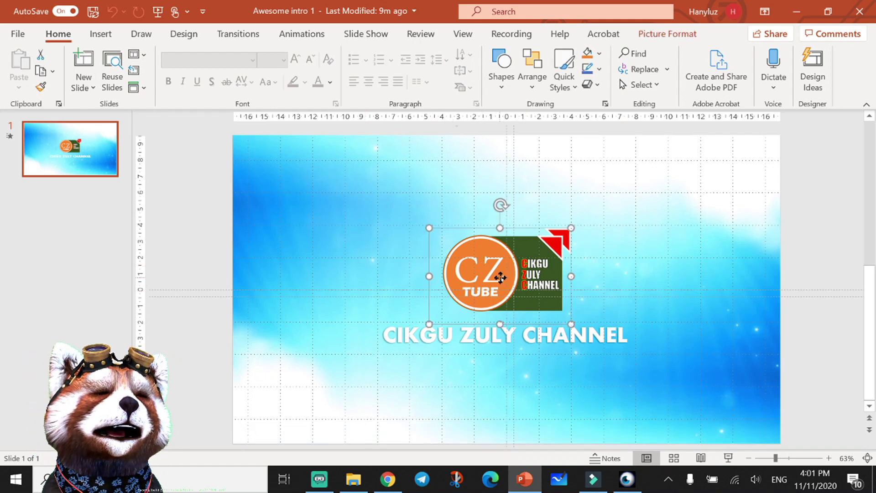
{"action": "right_click", "coordinate": [499, 276]}
{"action": "mouse_move", "coordinate": [551, 273]}
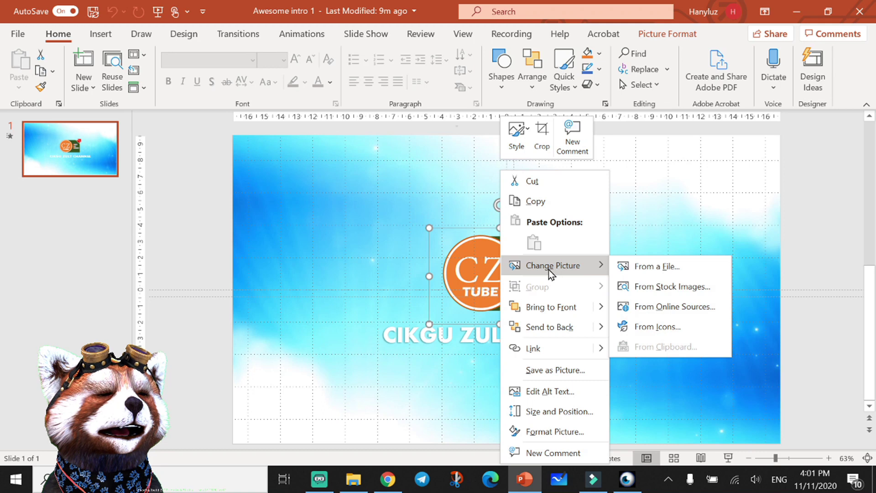
{"action": "left_click", "coordinate": [648, 269]}
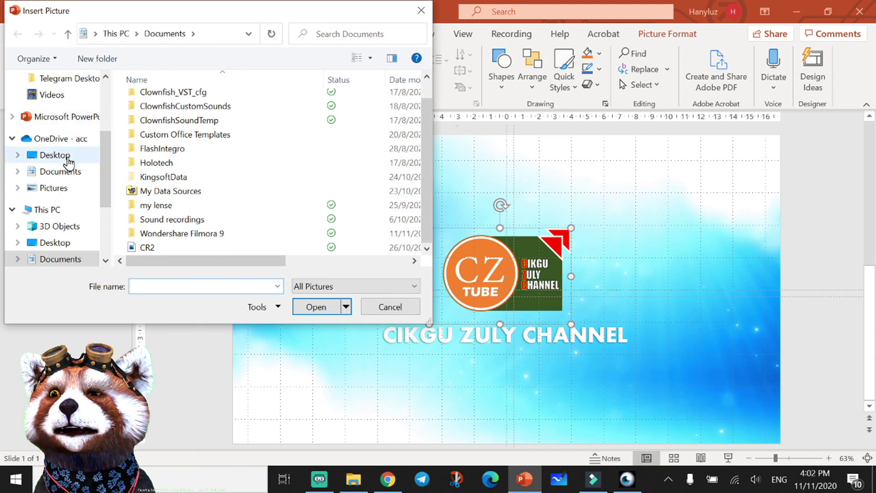
{"action": "left_click", "coordinate": [68, 156]}
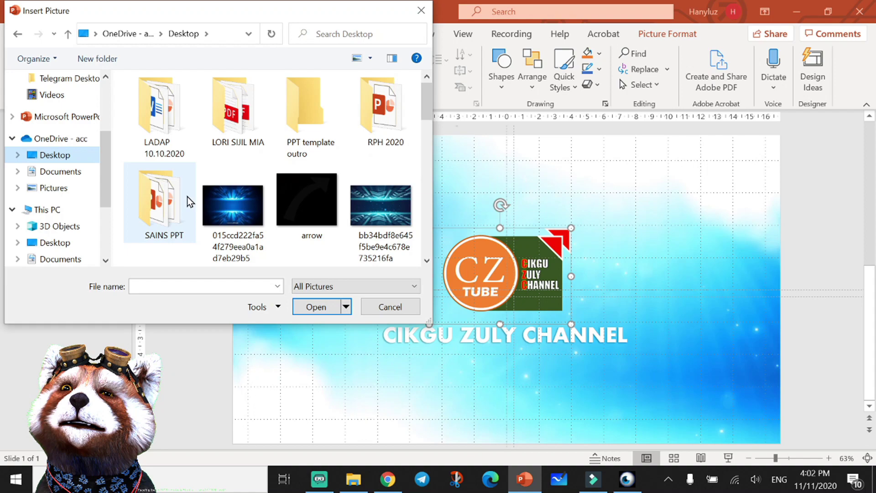
- Insert 'MIA 2 png' as the red M logo and nudge it right to centre it
{"action": "scroll", "coordinate": [185, 195], "scroll_direction": "down", "scroll_amount": 10}
{"action": "scroll", "coordinate": [286, 221], "scroll_direction": "down", "scroll_amount": 5}
{"action": "scroll", "coordinate": [286, 221], "scroll_direction": "up", "scroll_amount": 4}
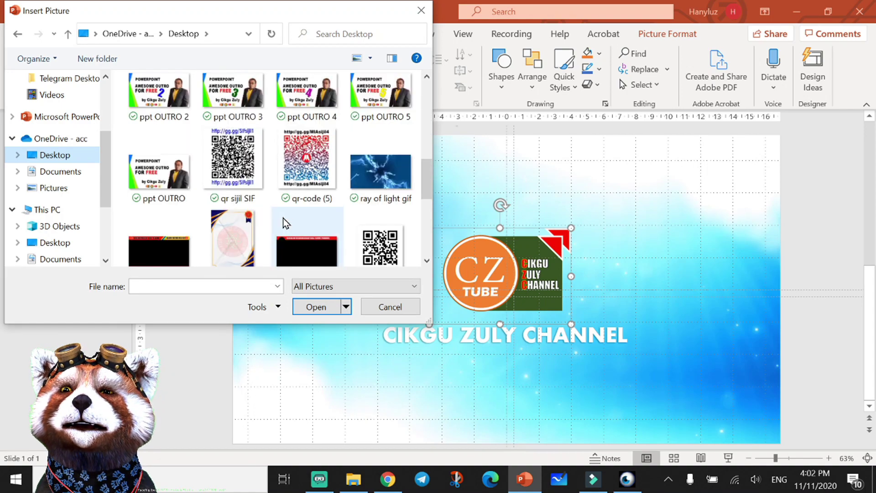
{"action": "scroll", "coordinate": [287, 222], "scroll_direction": "down", "scroll_amount": 3}
{"action": "scroll", "coordinate": [287, 223], "scroll_direction": "up", "scroll_amount": 3}
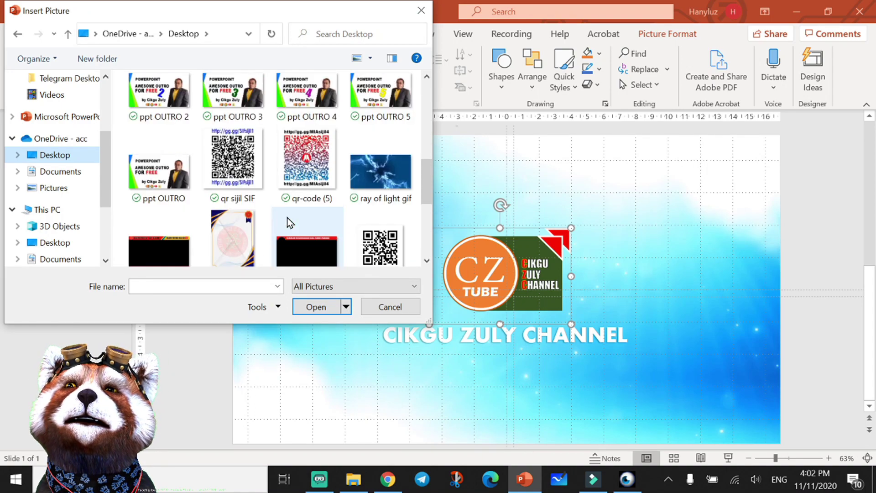
{"action": "scroll", "coordinate": [287, 223], "scroll_direction": "down", "scroll_amount": 3}
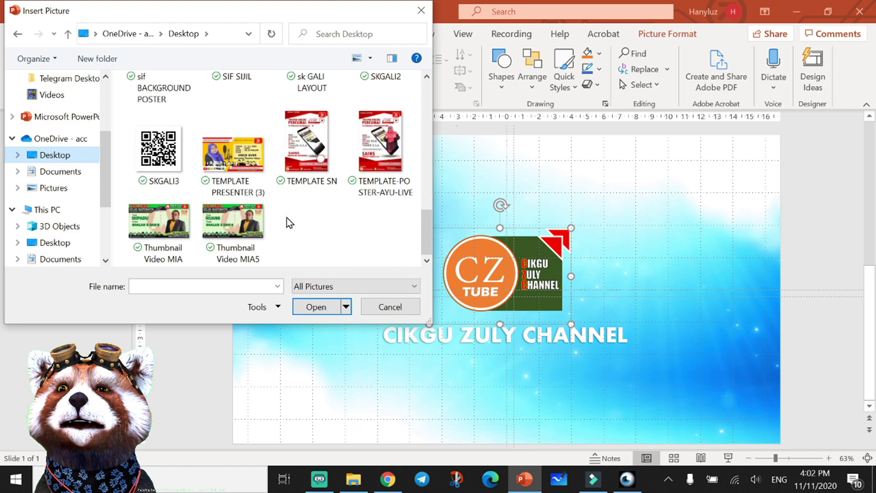
{"action": "scroll", "coordinate": [360, 241], "scroll_direction": "up", "scroll_amount": 6}
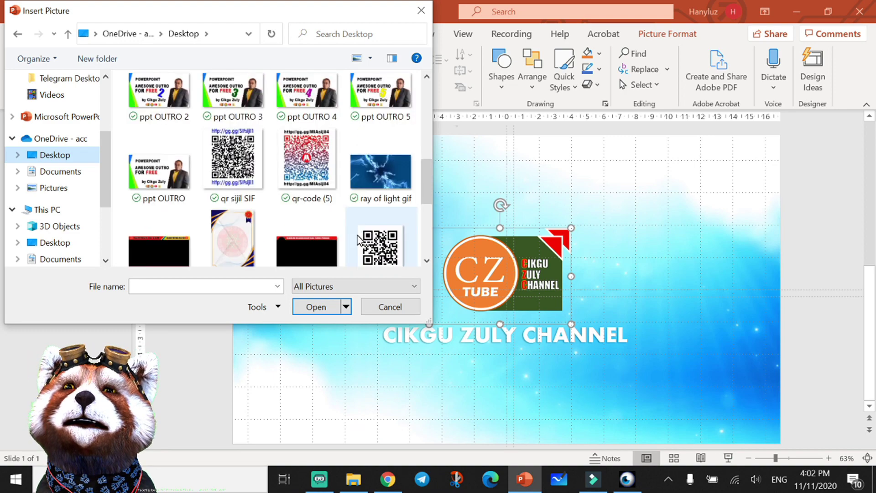
{"action": "scroll", "coordinate": [360, 241], "scroll_direction": "down", "scroll_amount": 2}
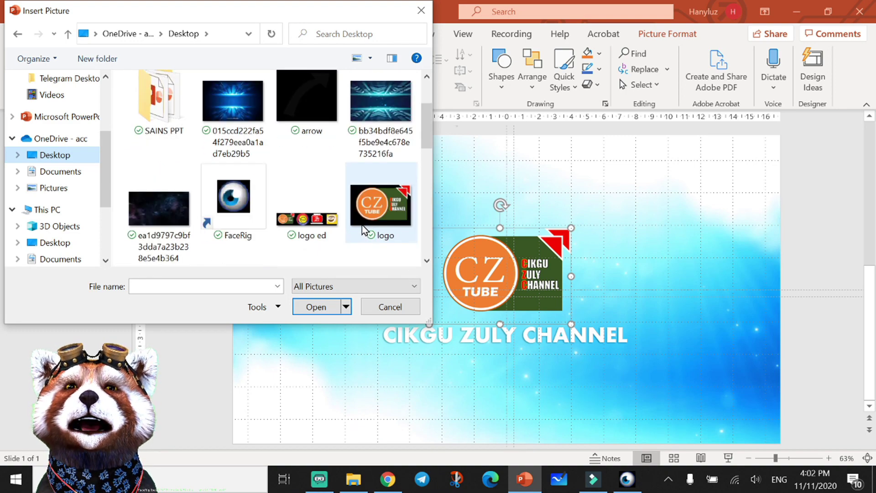
{"action": "left_click", "coordinate": [427, 261]}
{"action": "left_click", "coordinate": [406, 253]}
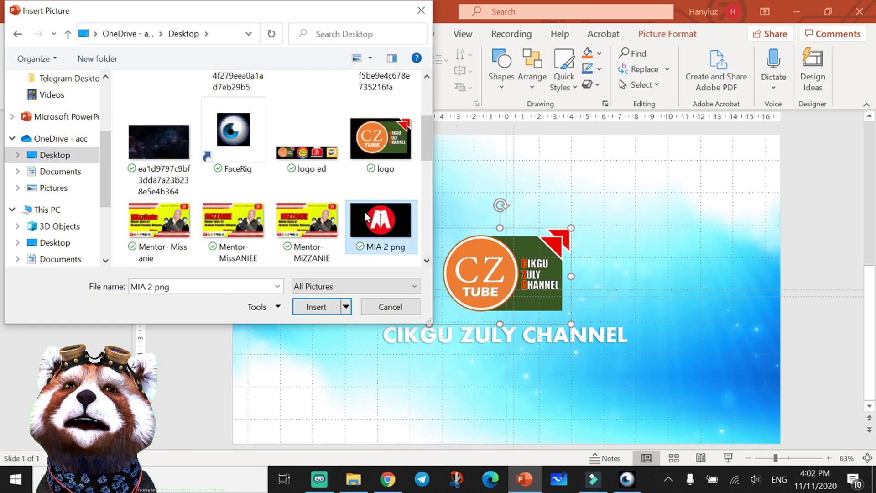
{"action": "left_click", "coordinate": [334, 307]}
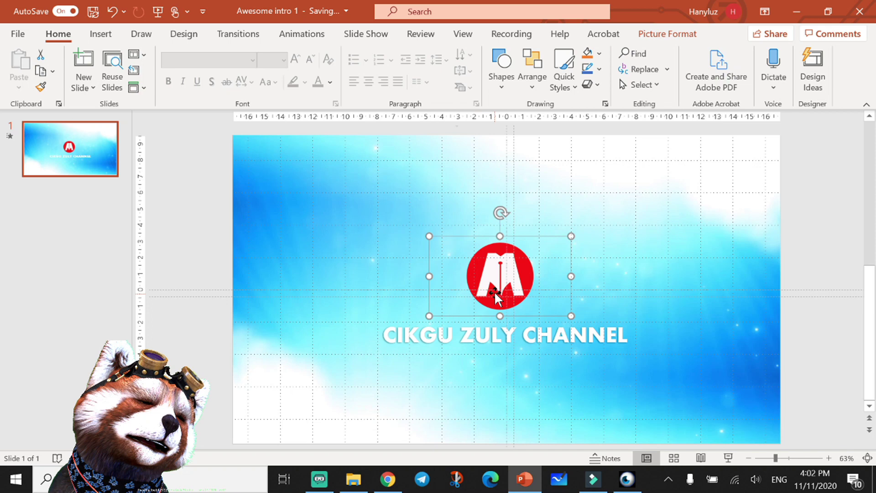
{"action": "key", "text": "Escape"}
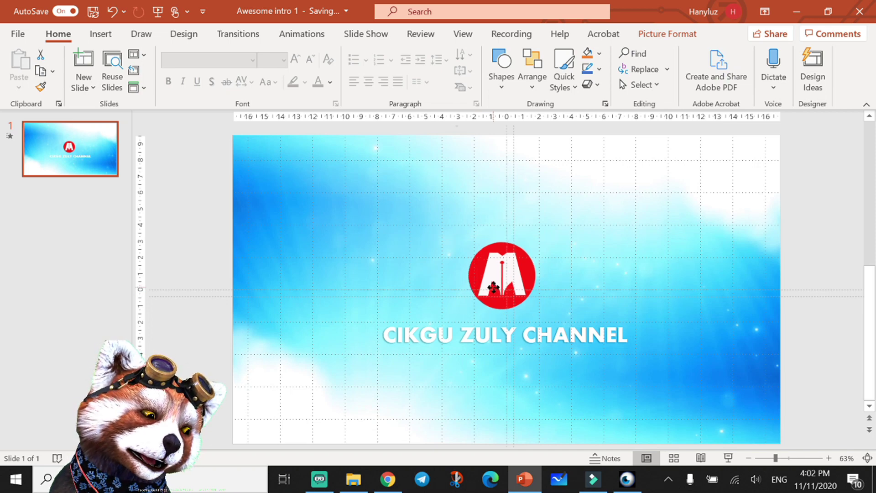
{"action": "left_click_drag", "start_coordinate": [491, 286], "coordinate": [496, 279]}
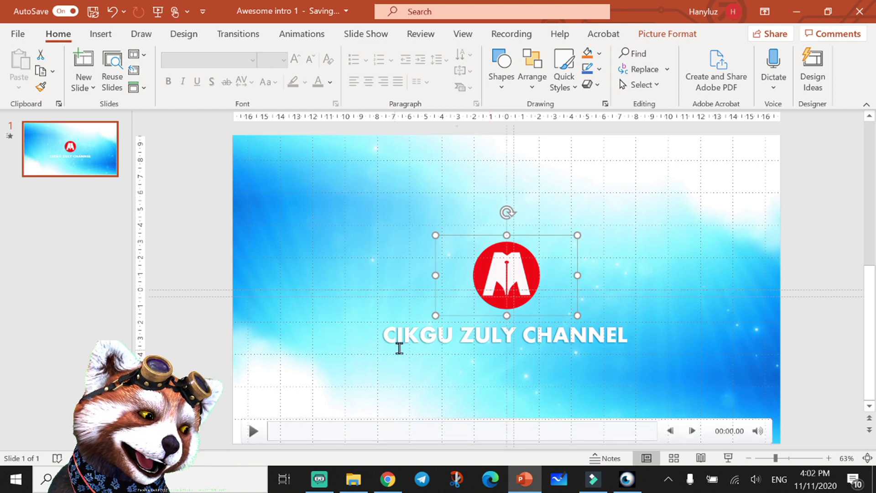
- Centre-align the title and replace 'CIKGU ZULY CHANNEL' with 'MATH IS AWESOME'
{"action": "left_click", "coordinate": [420, 340]}
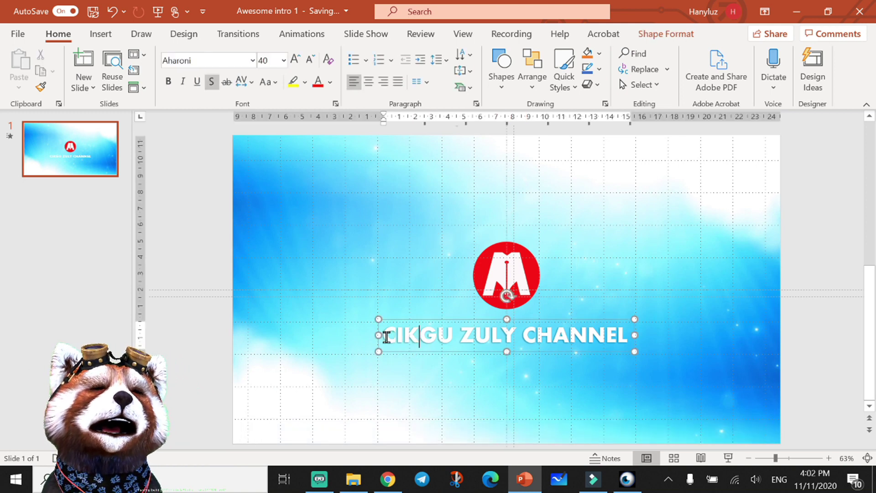
{"action": "left_click", "coordinate": [368, 83]}
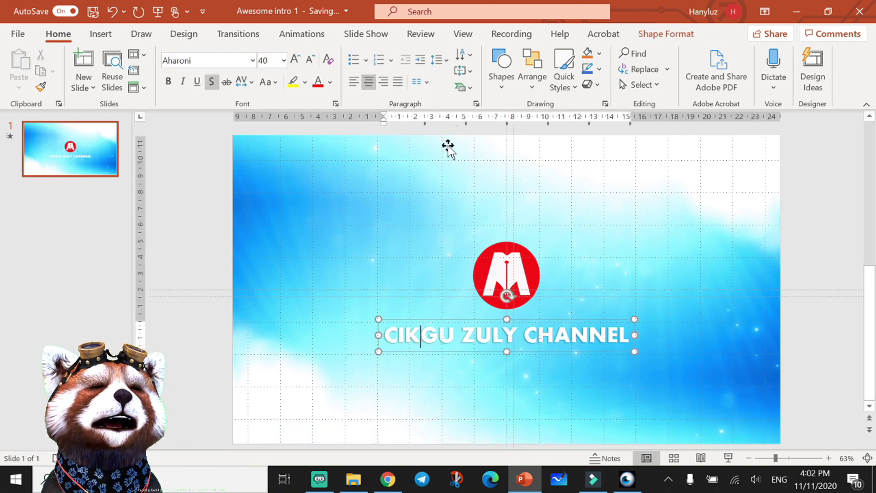
{"action": "key", "text": "ctrl+a"}
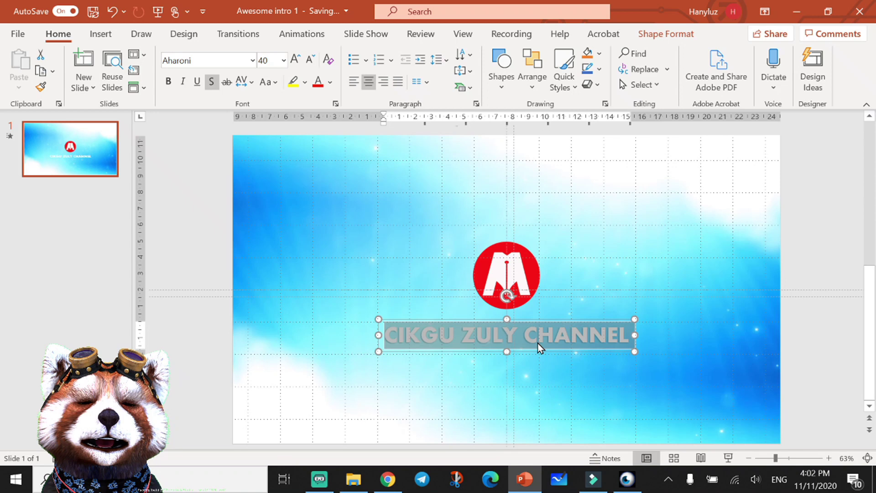
{"action": "type", "text": "MATH IS AWE"}
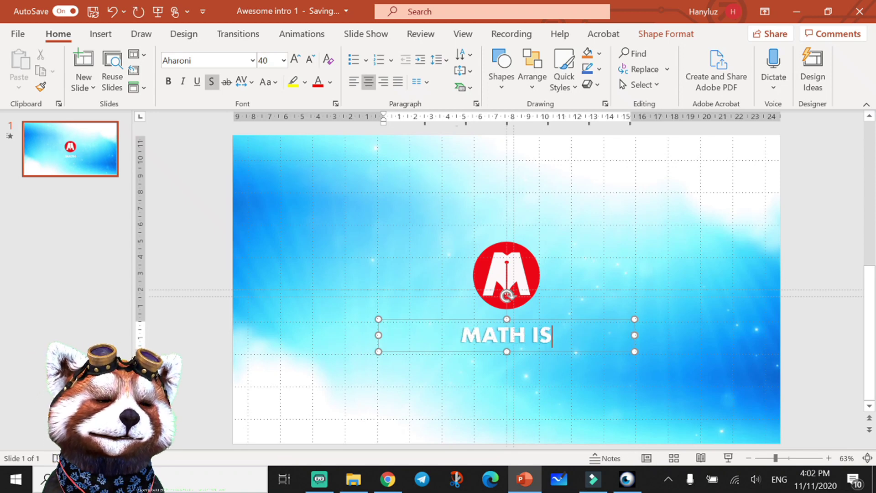
{"action": "type", "text": "SOME"}
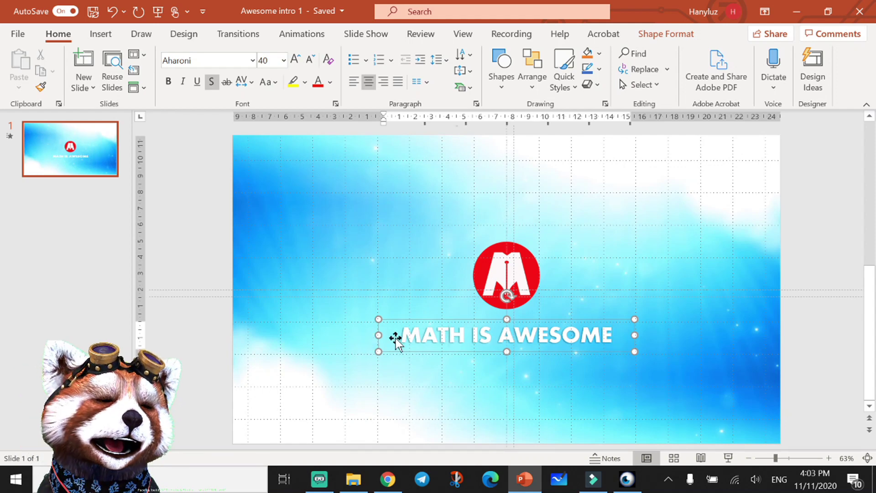
{"action": "left_click_drag", "start_coordinate": [401, 337], "coordinate": [571, 333]}
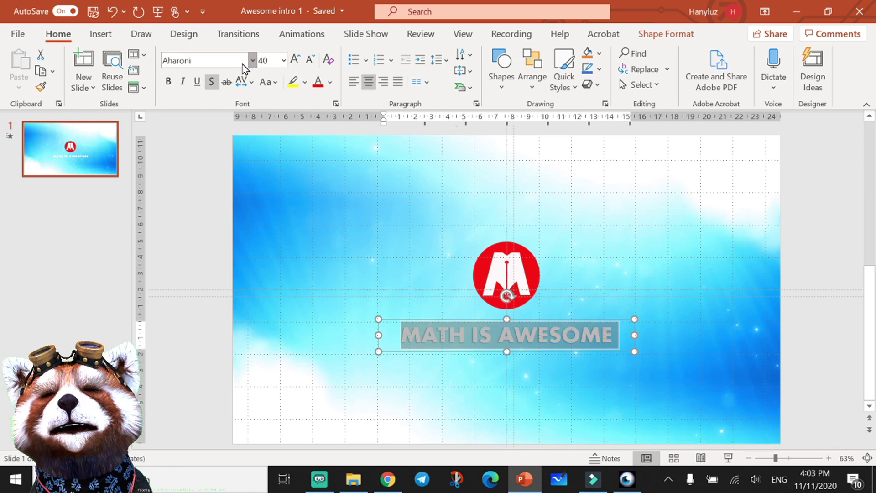
{"action": "left_click", "coordinate": [221, 63]}
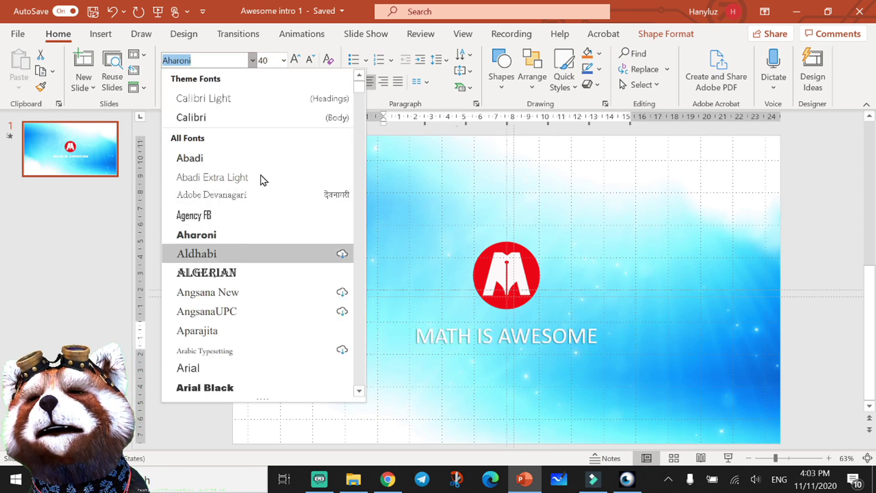
{"action": "left_click", "coordinate": [288, 64]}
{"action": "left_click", "coordinate": [285, 61]}
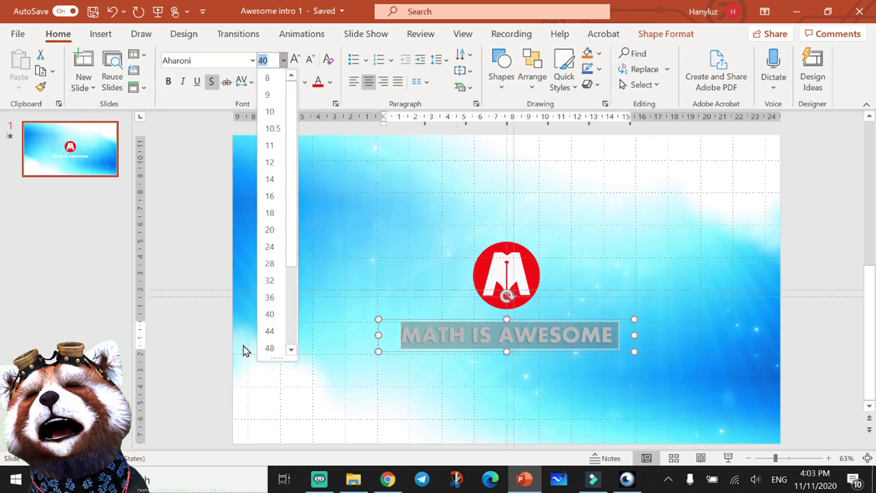
{"action": "left_click", "coordinate": [346, 188]}
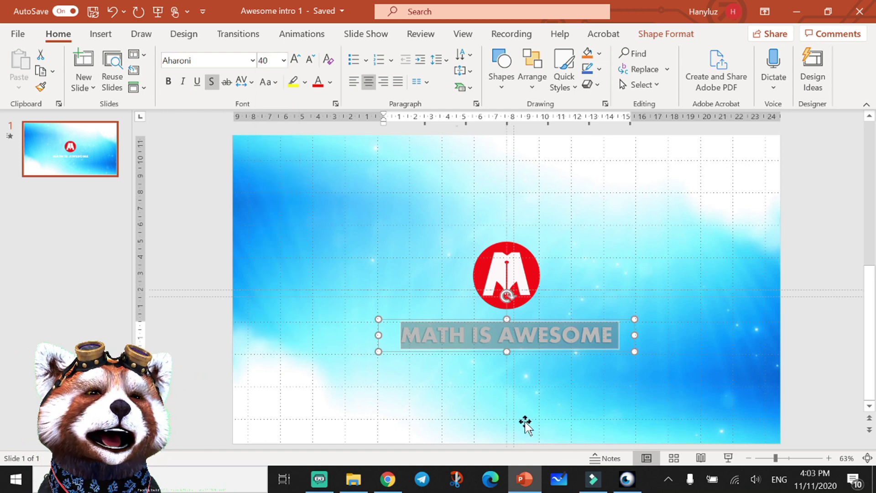
{"action": "left_click", "coordinate": [20, 37]}
{"action": "left_click", "coordinate": [46, 315]}
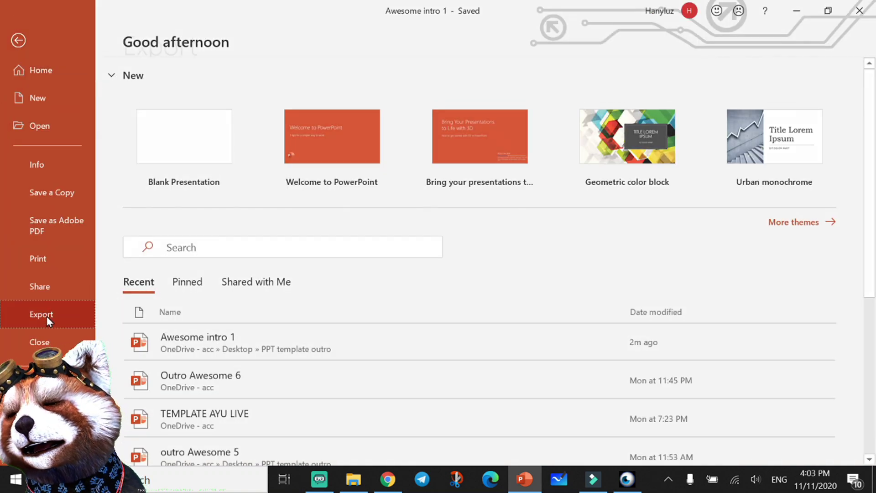
{"action": "left_click", "coordinate": [219, 190]}
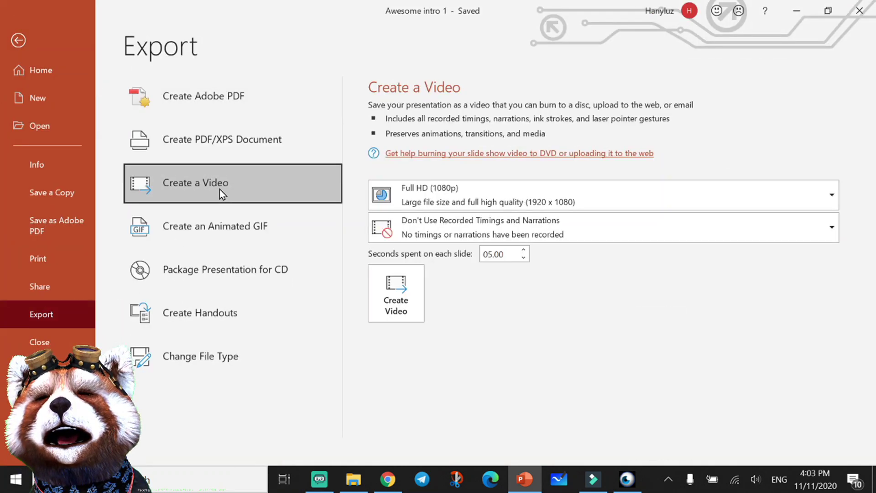
{"action": "left_click", "coordinate": [406, 318]}
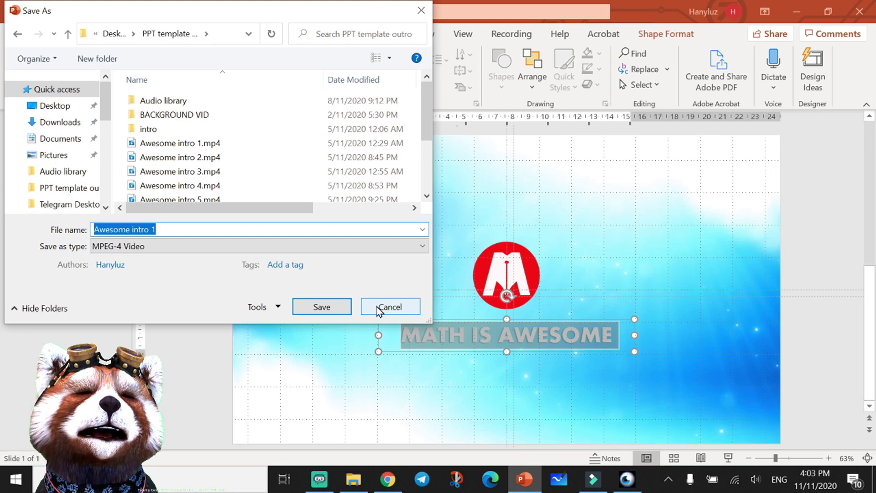
{"action": "left_click", "coordinate": [378, 308]}
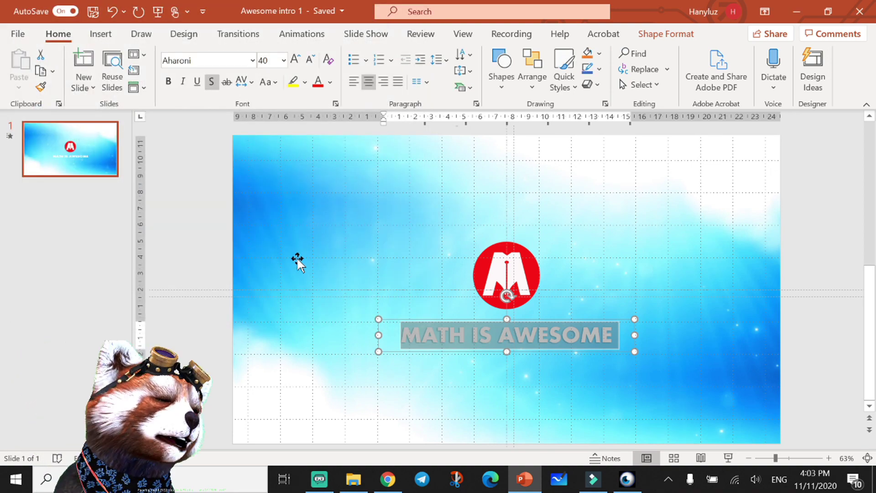